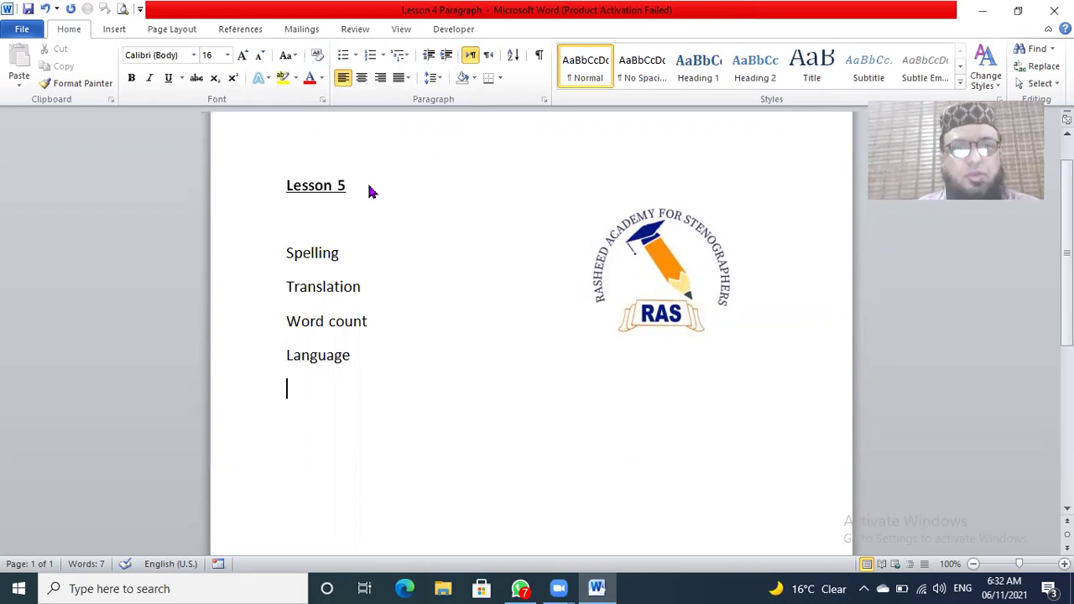
Step: Switch the ribbon to the Review tab to reach Spelling, Translate and Word Count
click(350, 34)
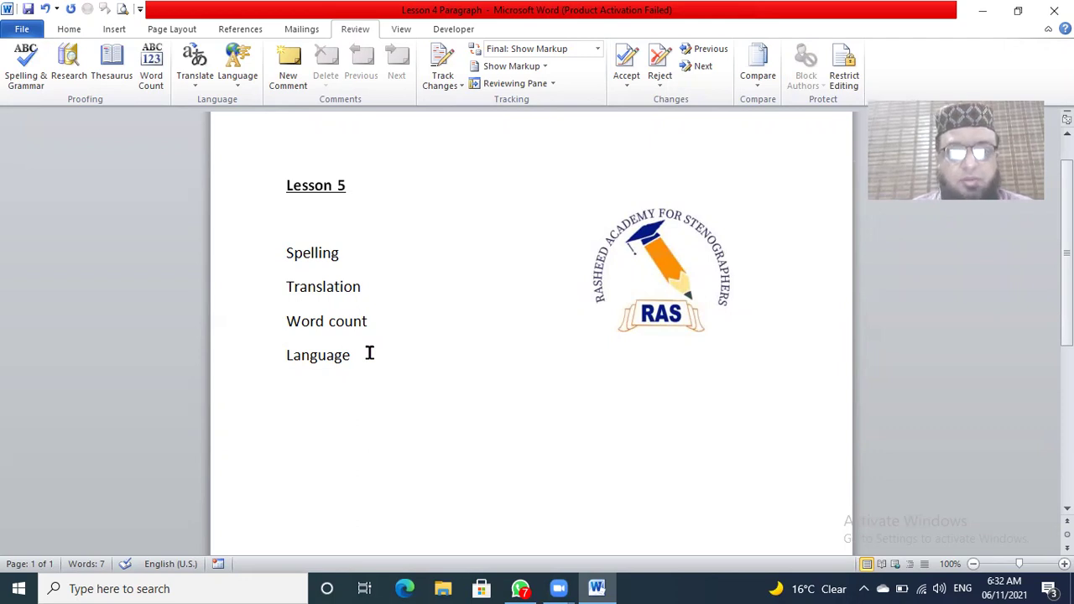
Step: Type the misspelled word 'wordcount' below Language and view its spelling suggestions
text(wordcount)
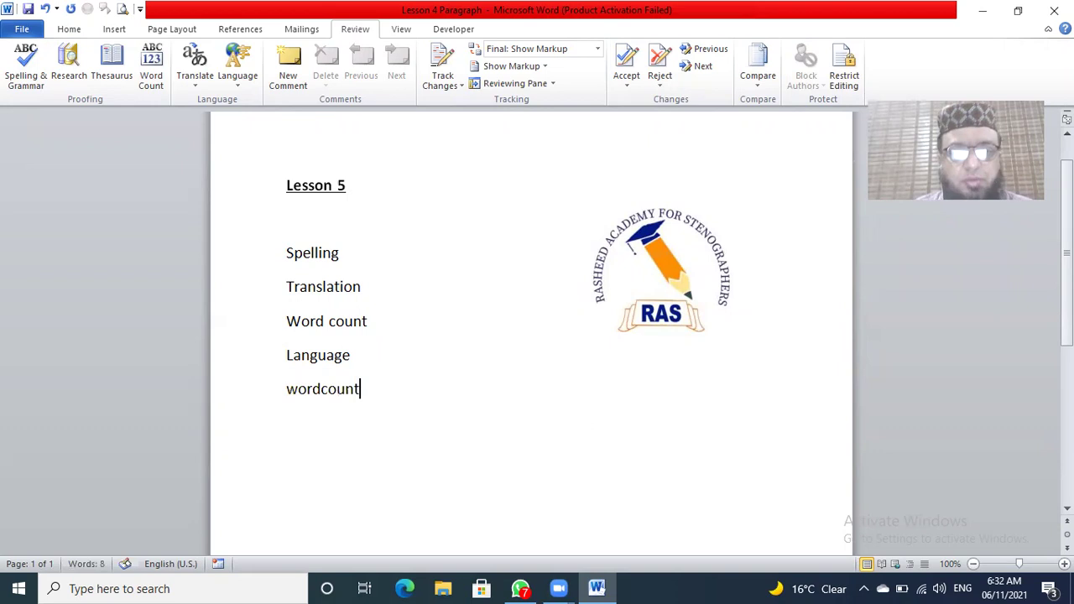
key(Return)
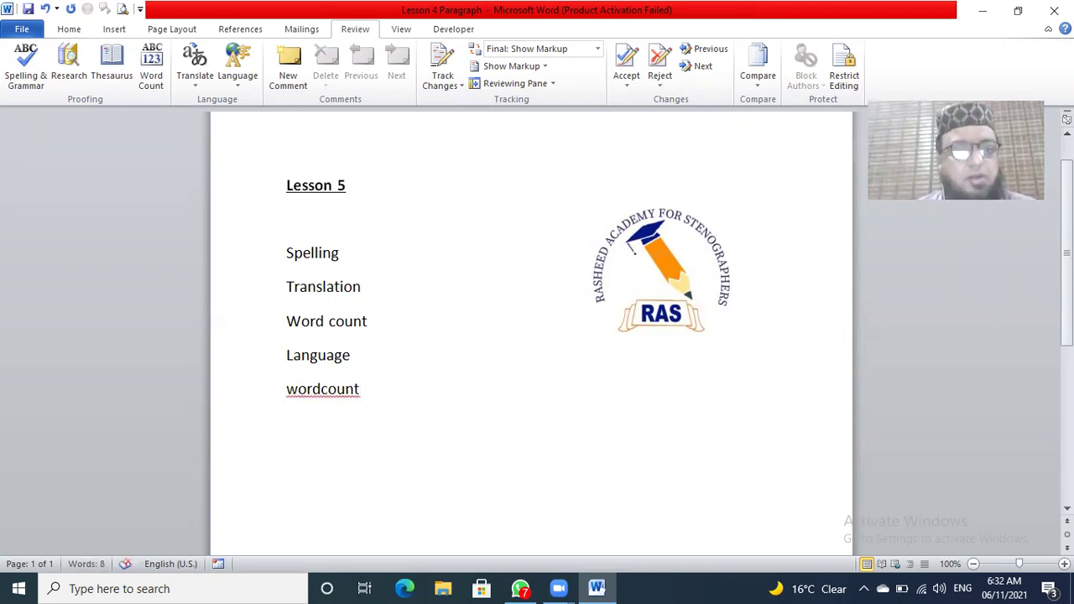
right_click(329, 394)
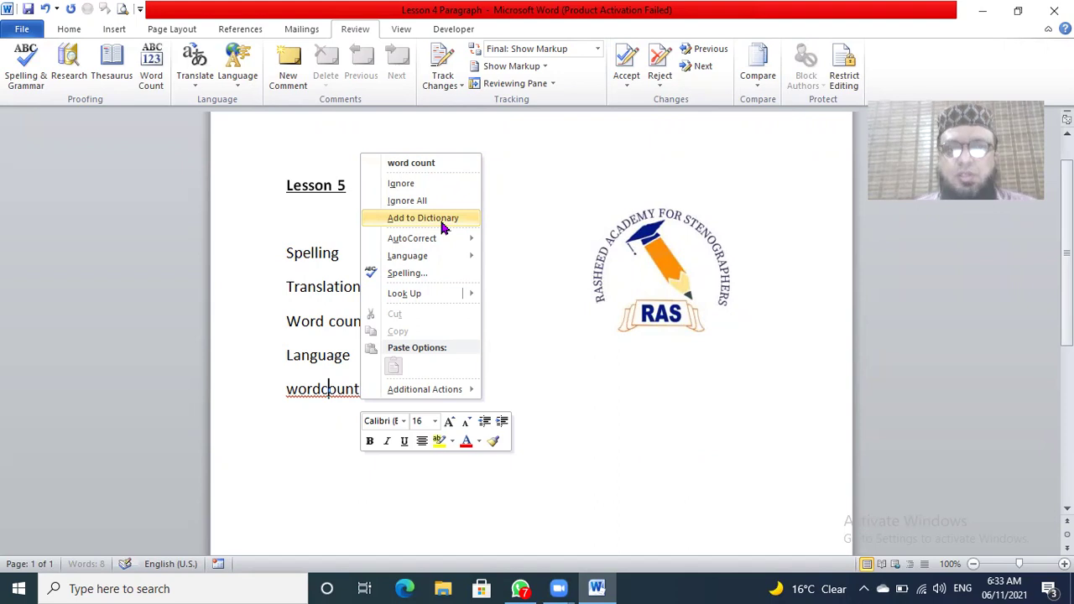
click(251, 217)
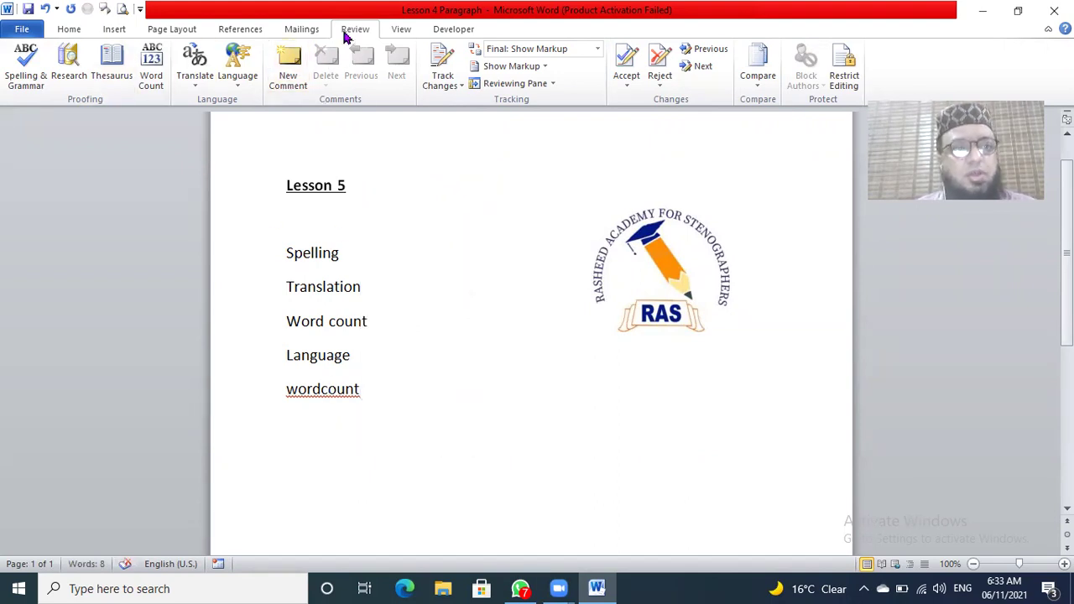
Step: Use Spelling & Grammar to change 'wordcount' to 'word count', then delete that text
click(43, 74)
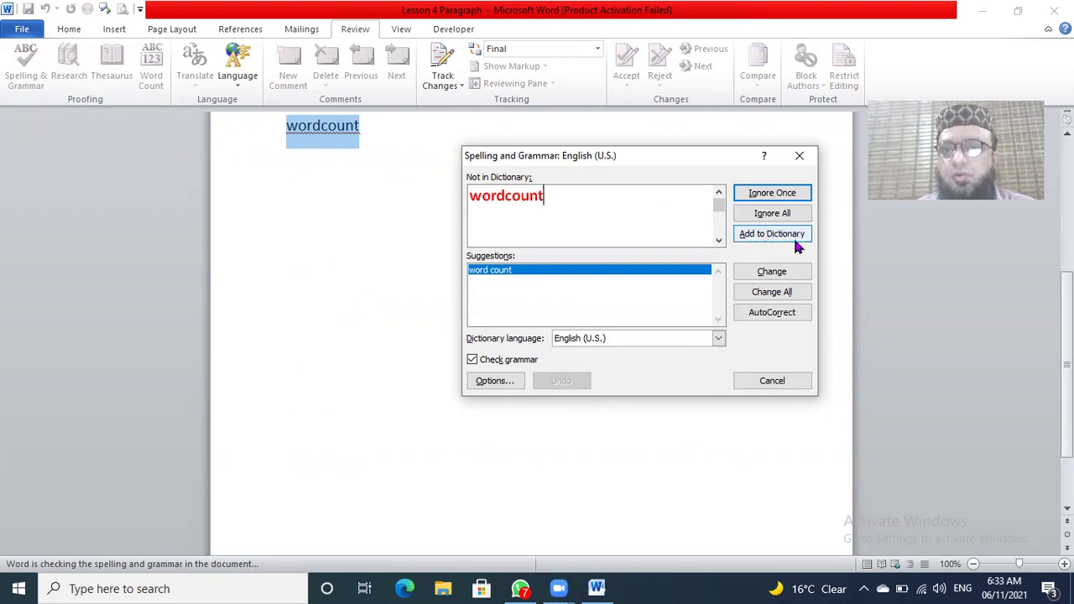
click(772, 271)
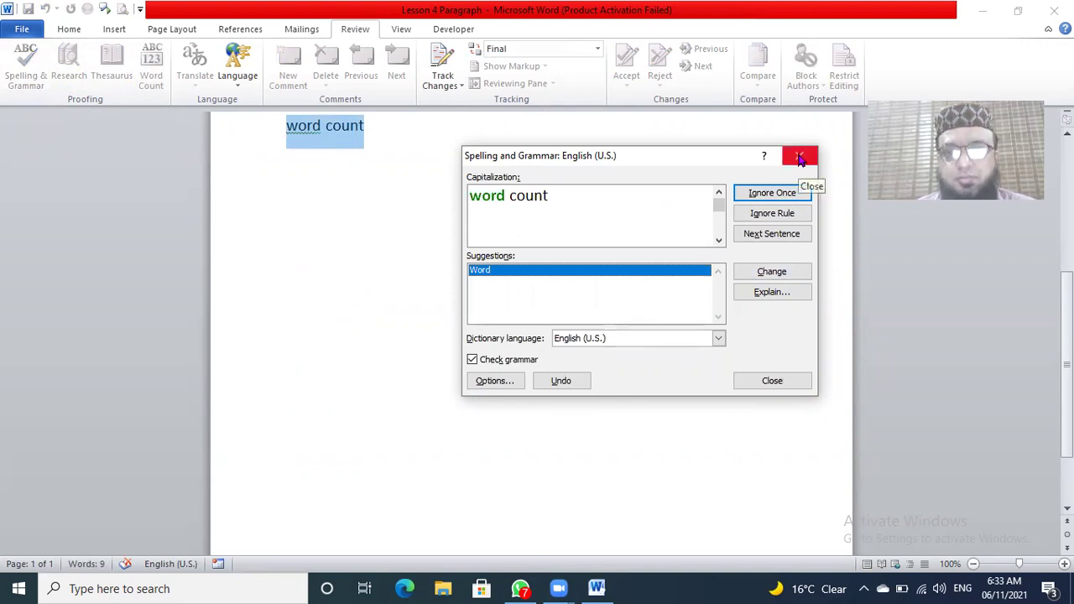
click(770, 381)
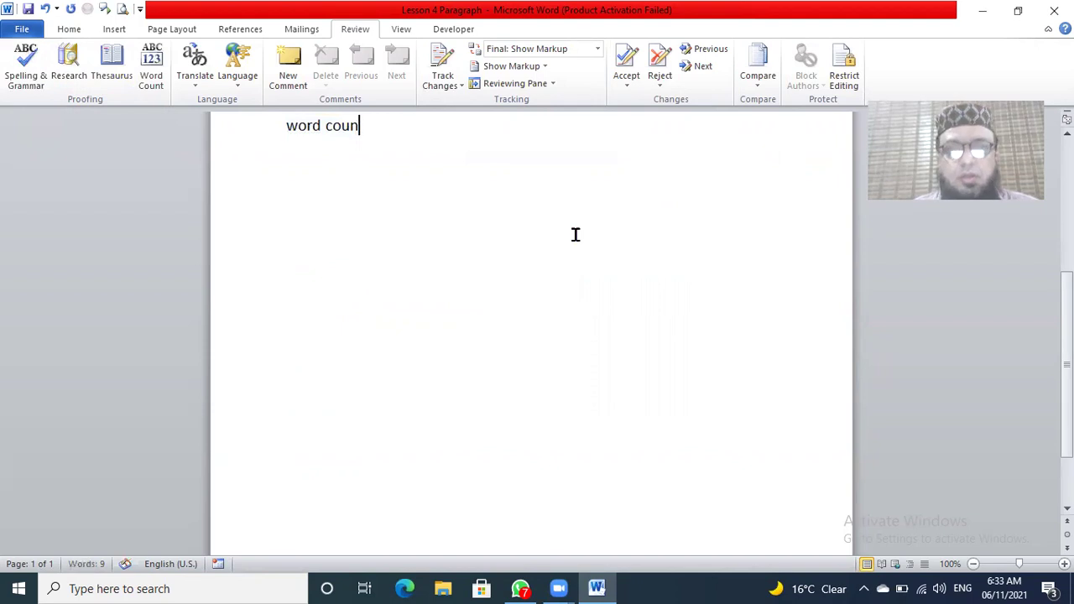
key(BackSpace)
key(BackSpace)
key(BackSpace)
key(BackSpace)
key(BackSpace)
key(BackSpace)
key(BackSpace)
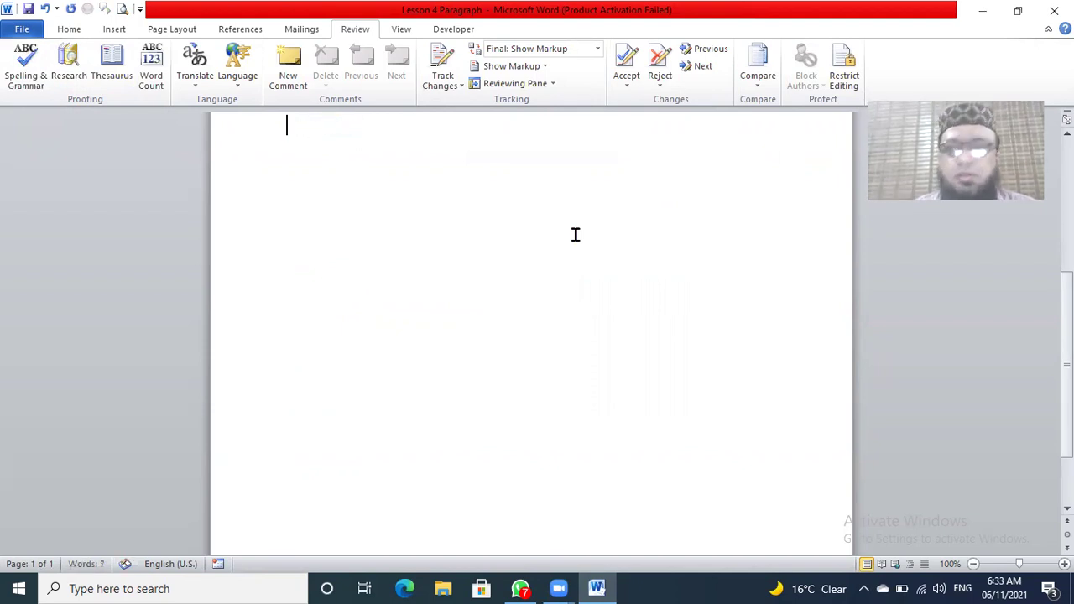
scroll(531, 336, up, 5)
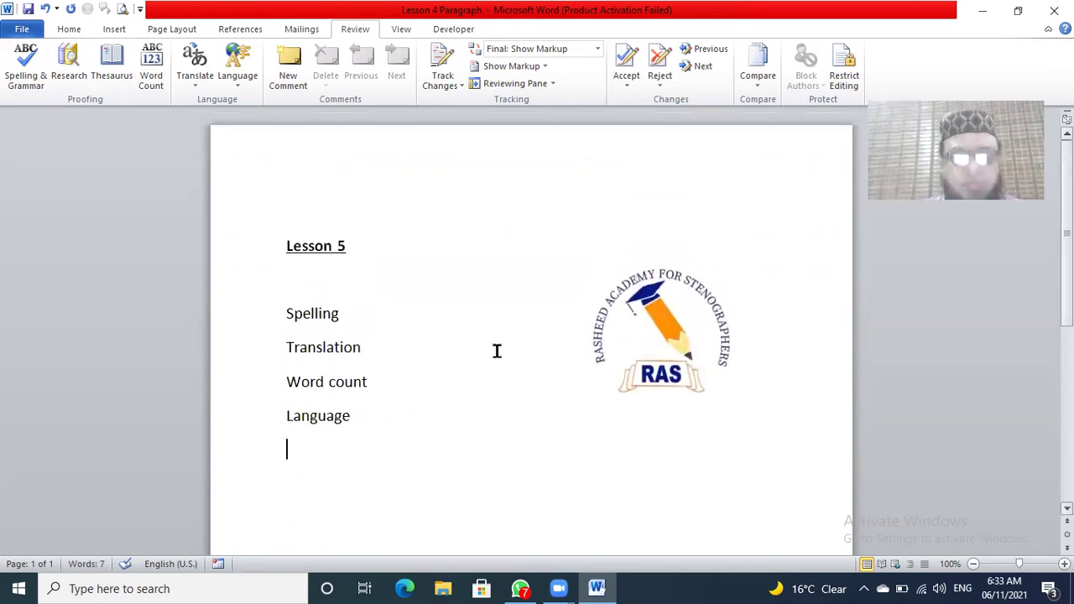
Step: Type 'count' and insert its English-to-Urdu translation right after the word
text(co)
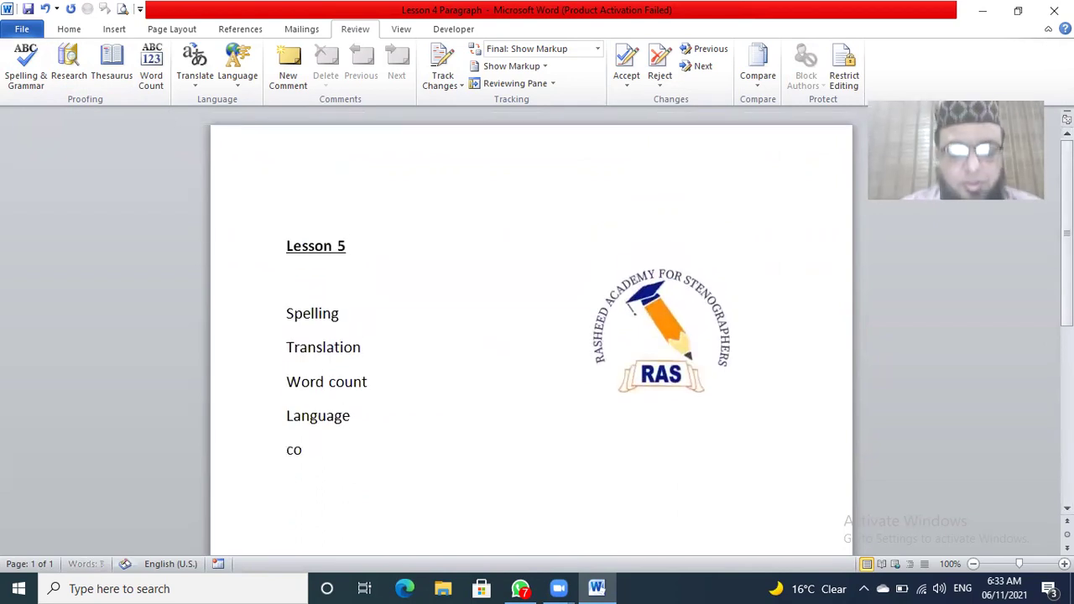
text(unt)
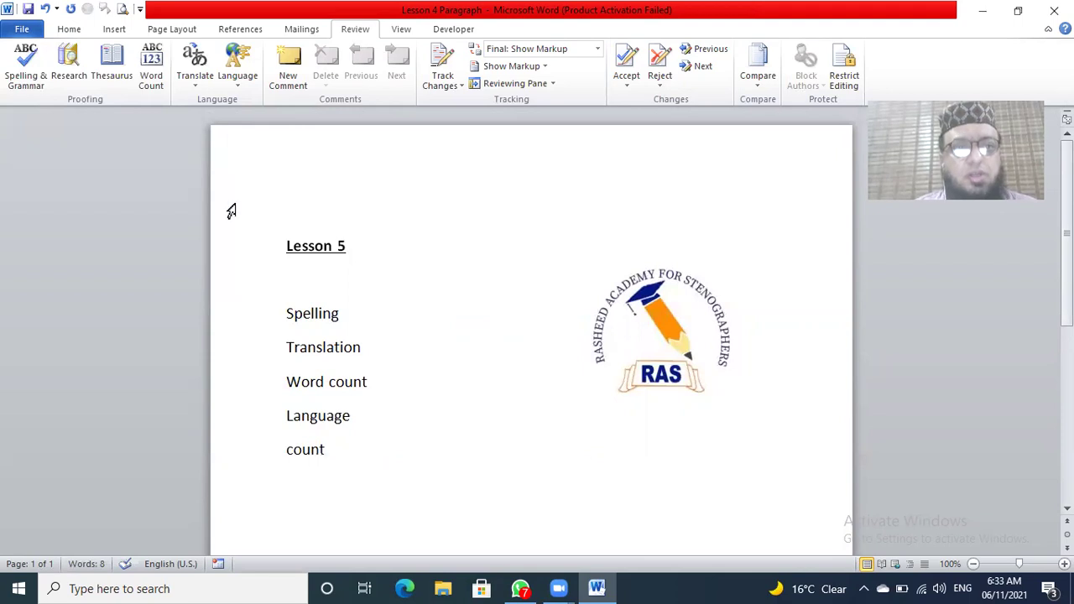
click(196, 70)
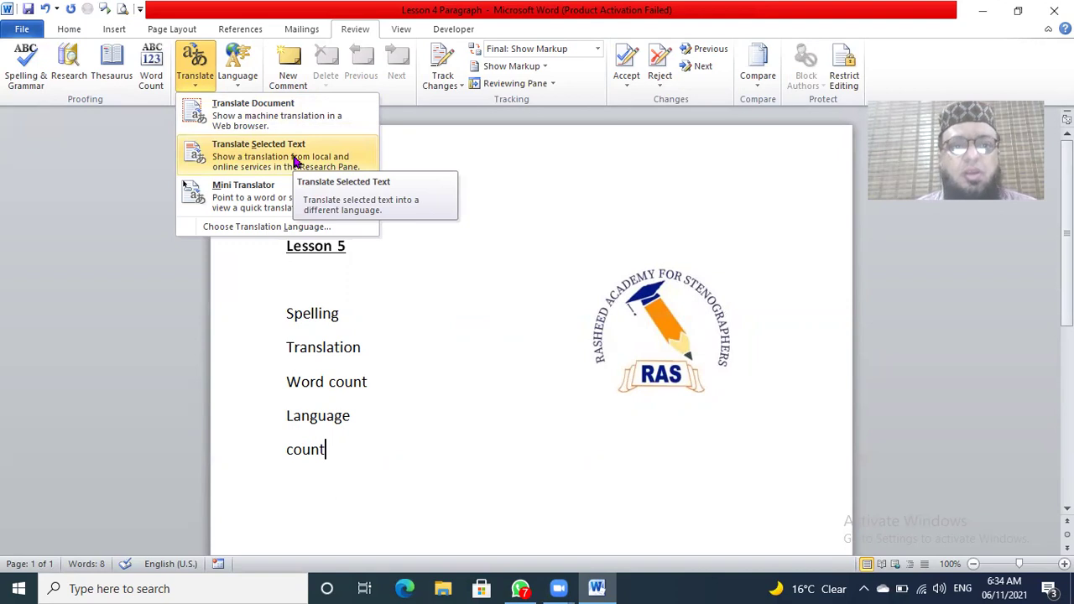
click(296, 162)
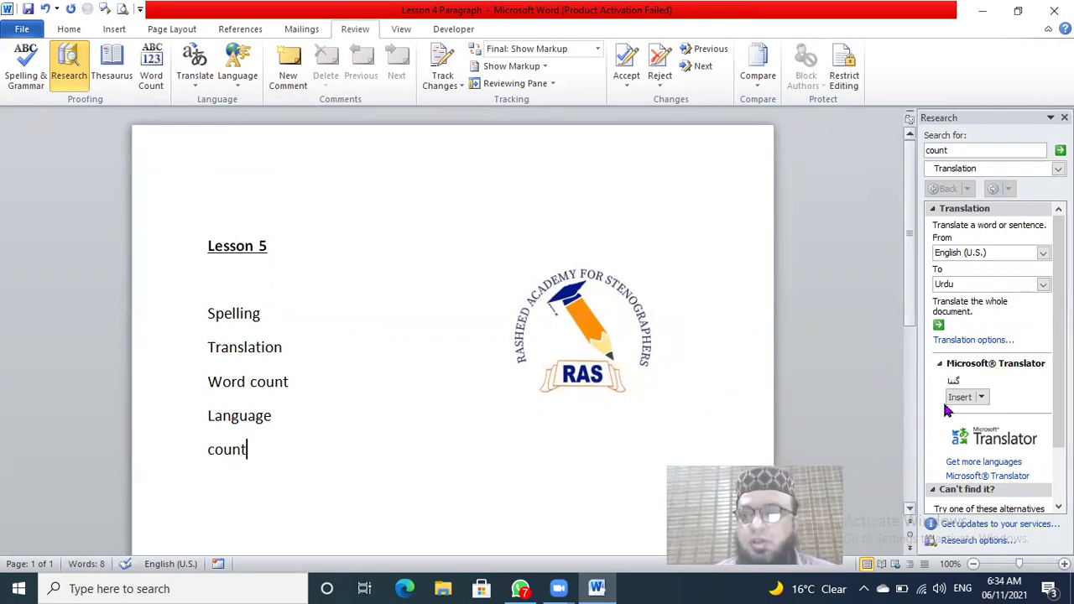
click(980, 400)
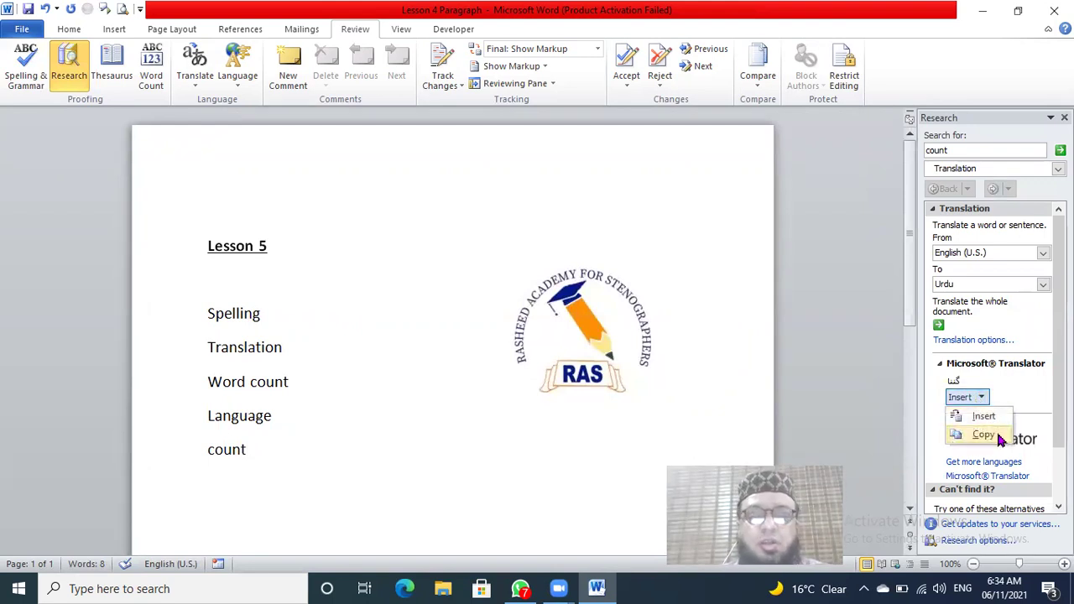
click(983, 417)
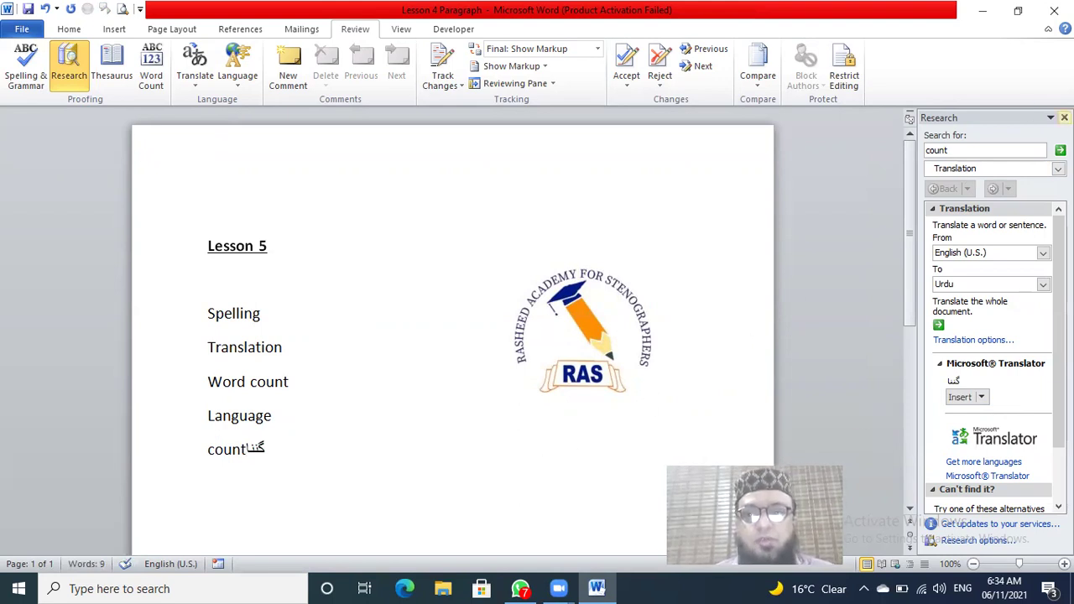
Step: Close the Research pane and check Word Count twice: 9 words, 55 characters with spaces
click(1064, 118)
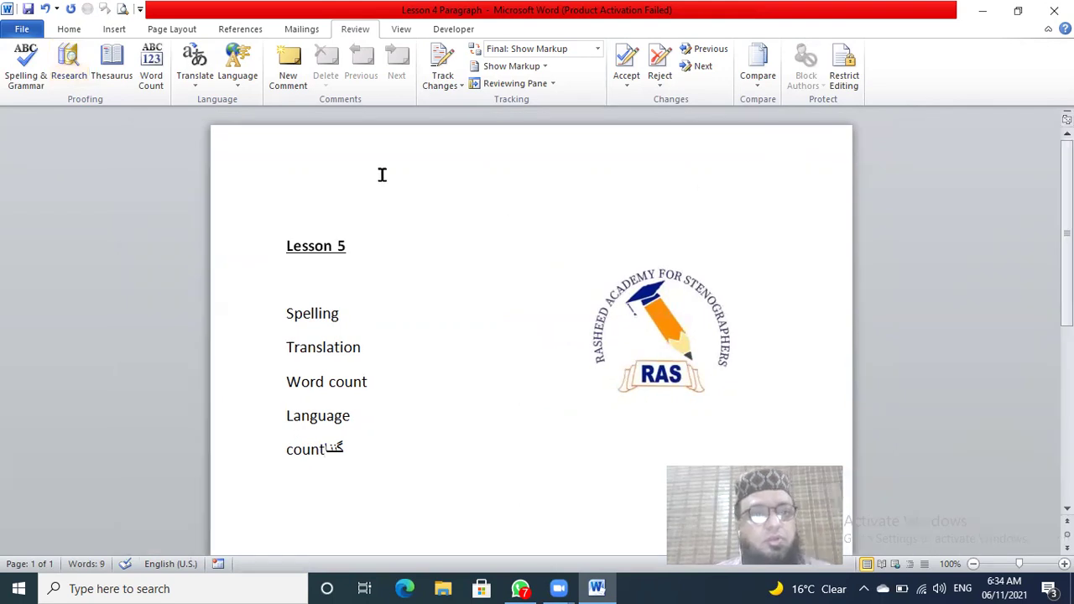
click(151, 67)
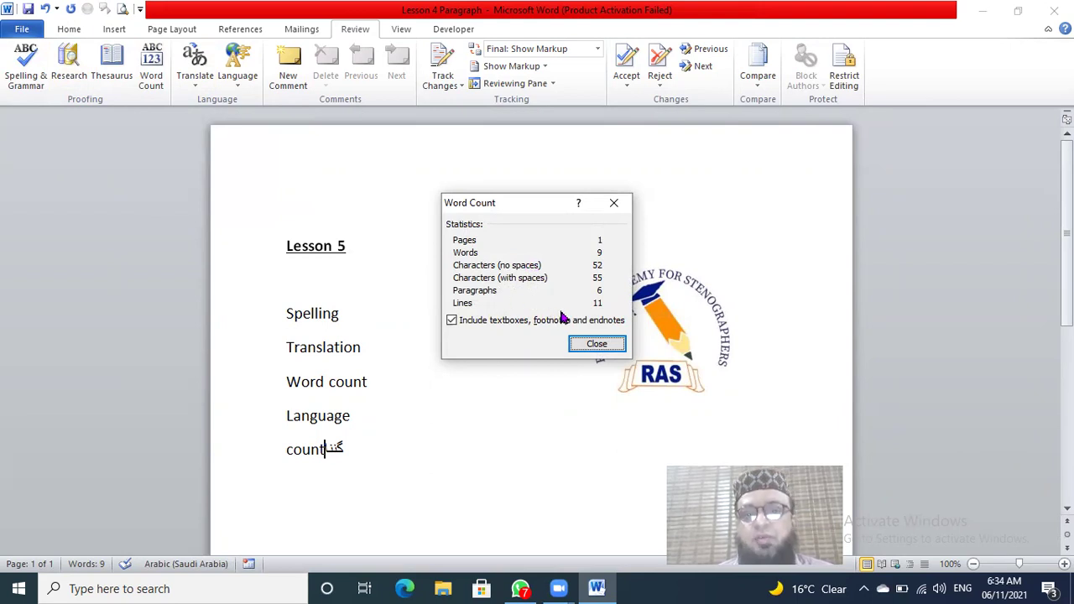
click(591, 346)
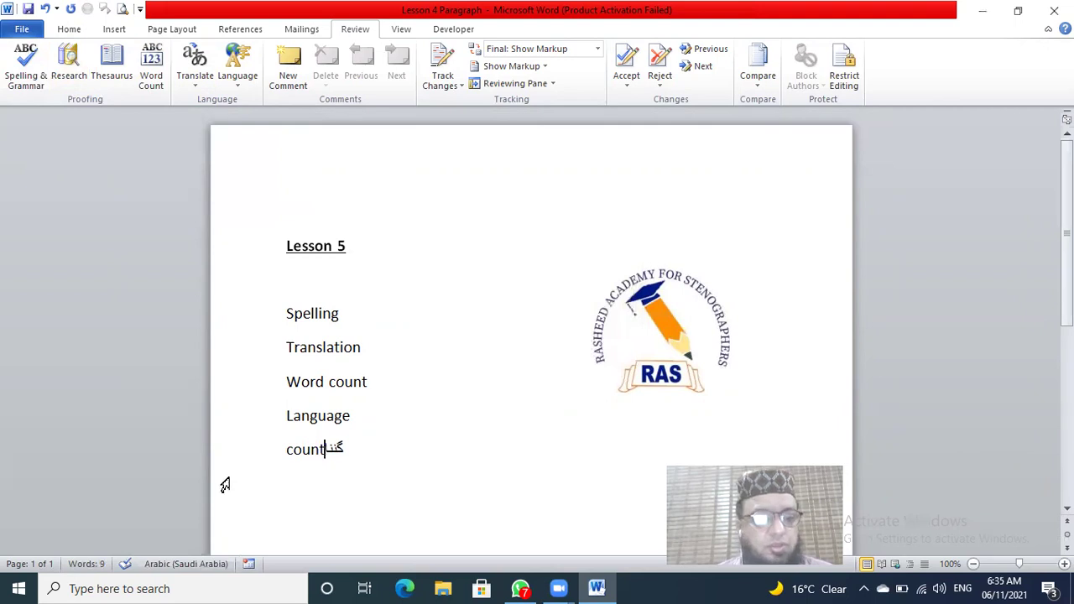
click(93, 570)
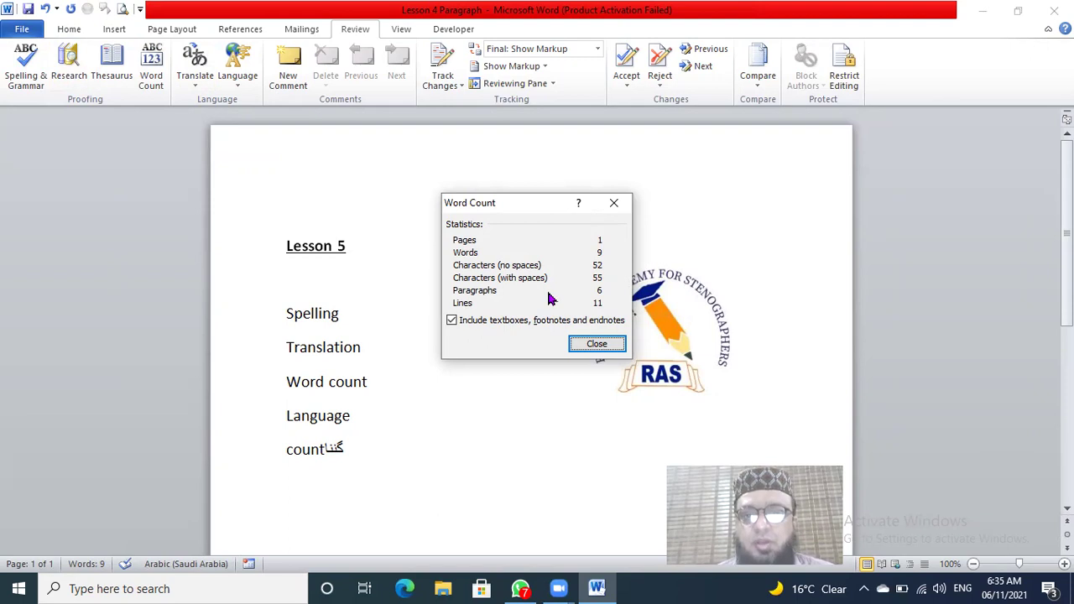
click(615, 203)
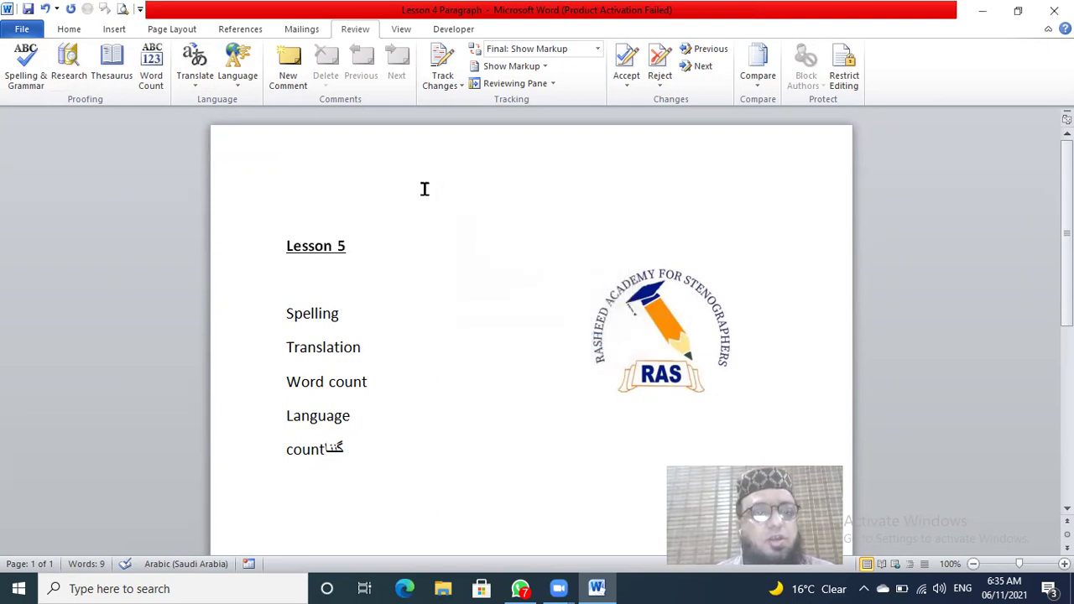
click(239, 58)
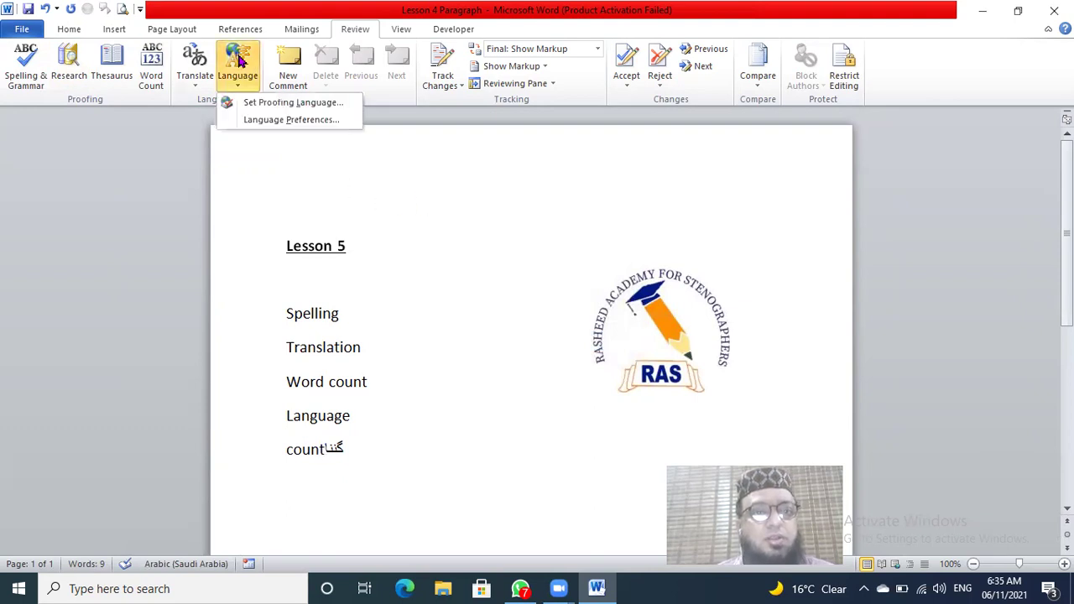
click(273, 102)
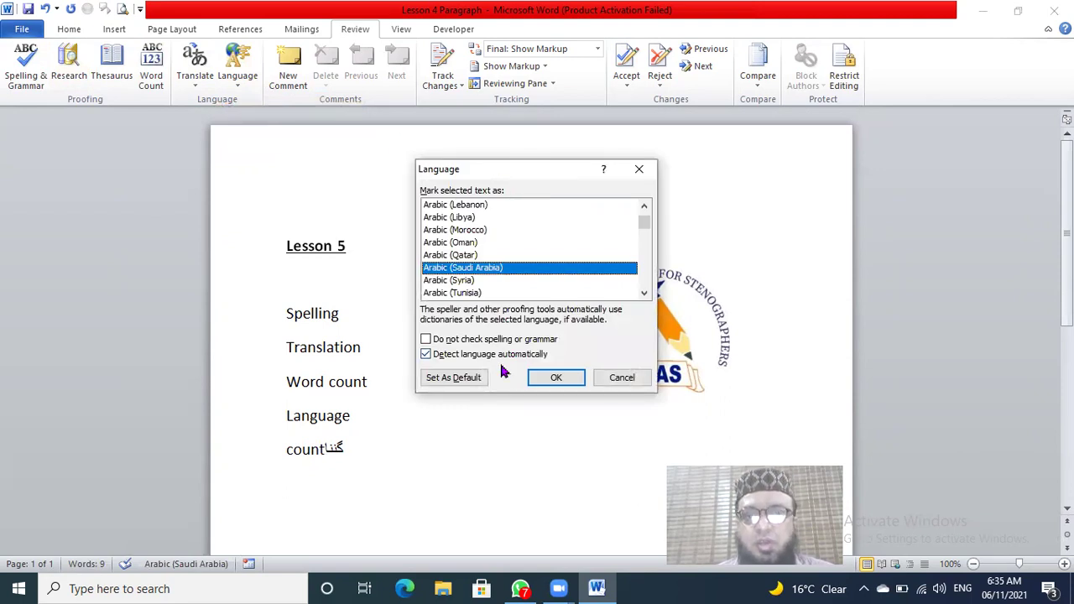
drag(641, 218, 645, 206)
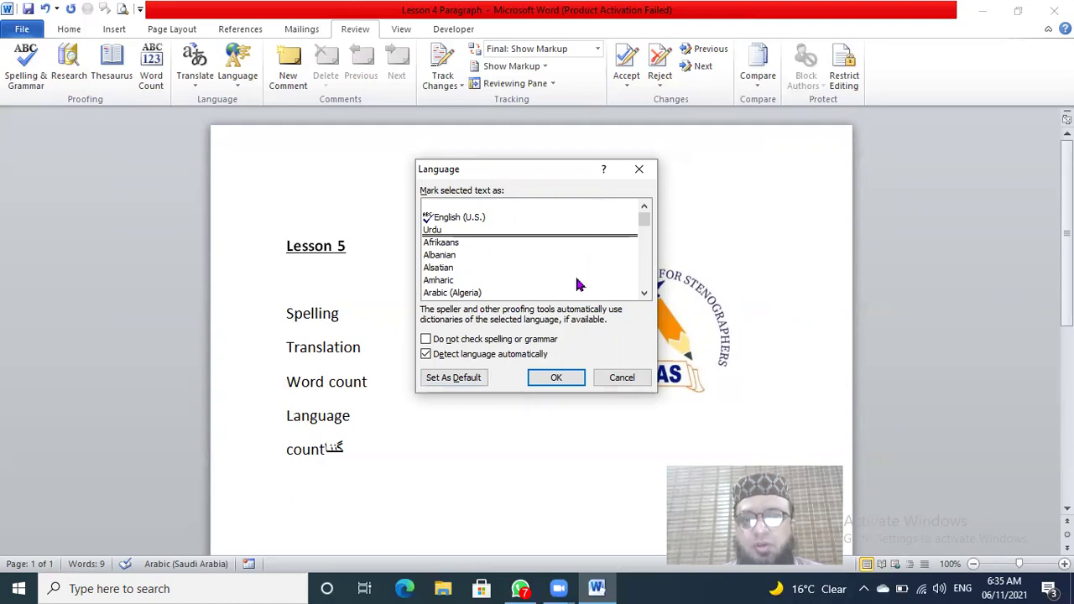
click(556, 377)
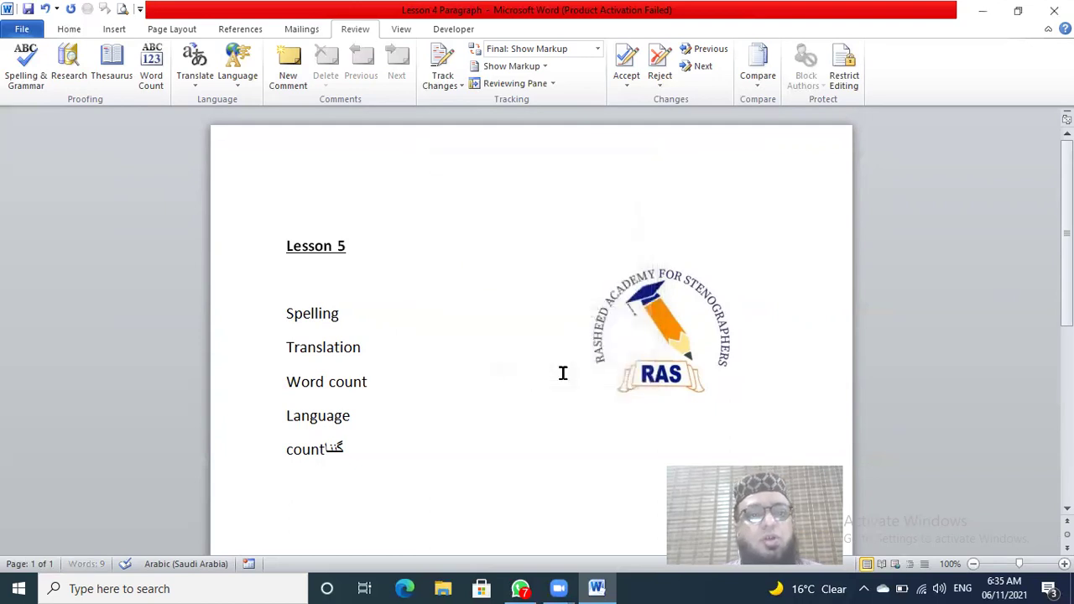
click(245, 80)
click(258, 122)
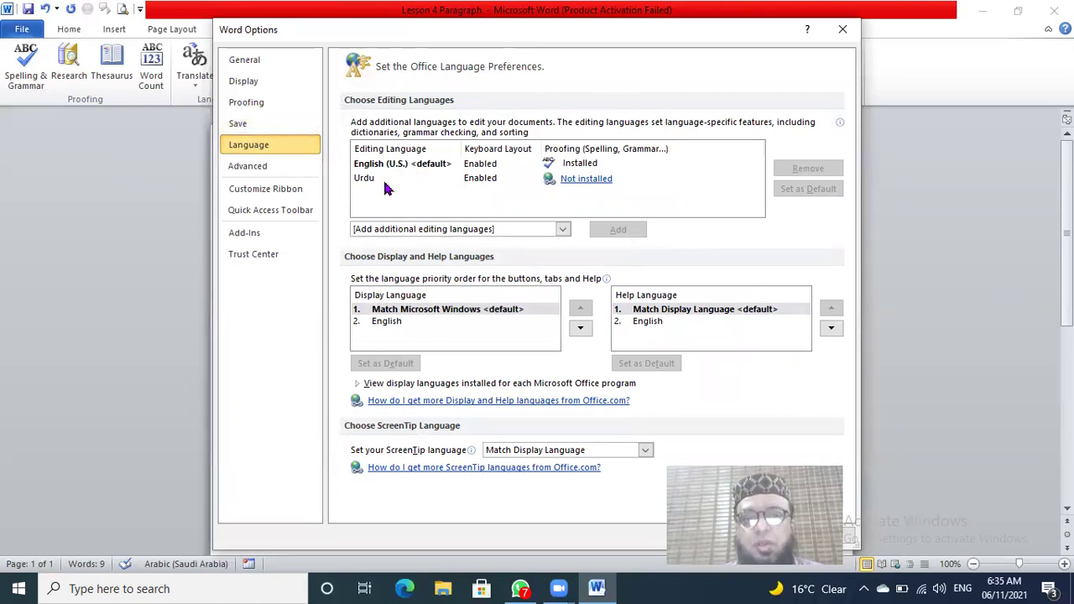
click(562, 232)
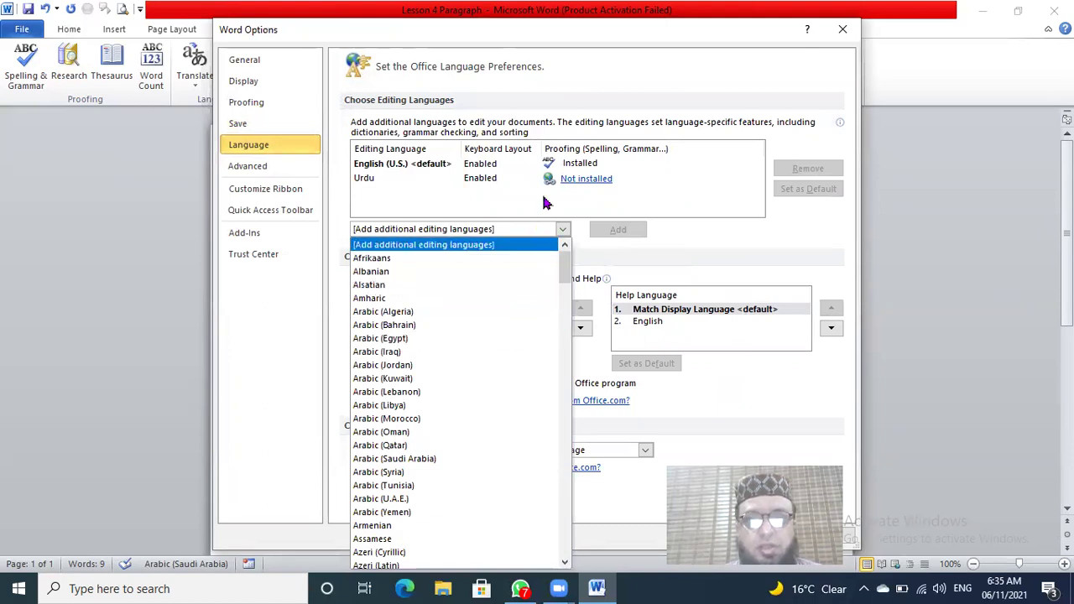
click(541, 191)
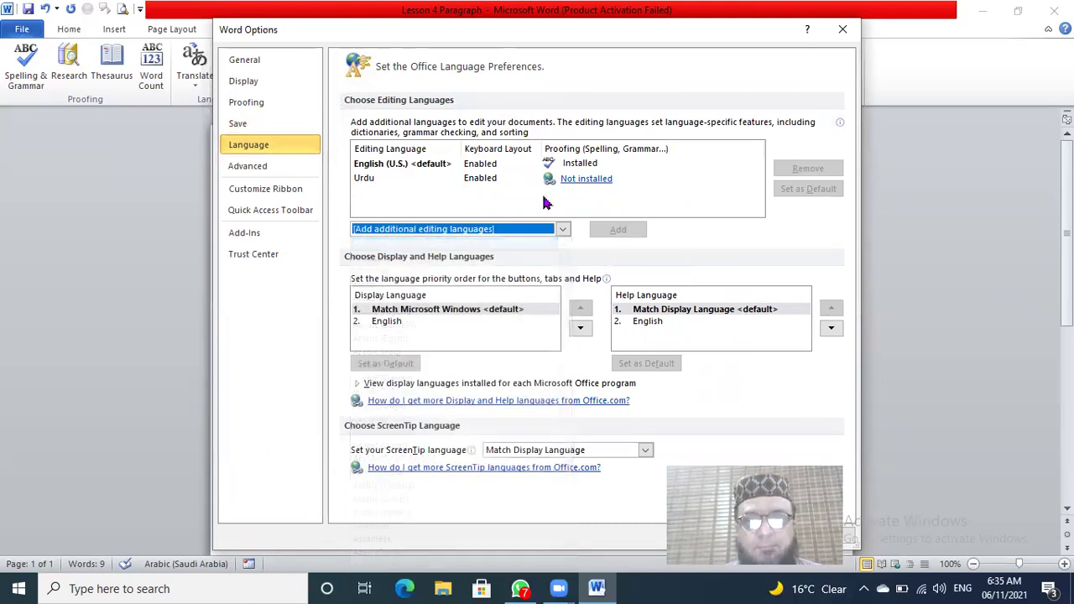
click(842, 30)
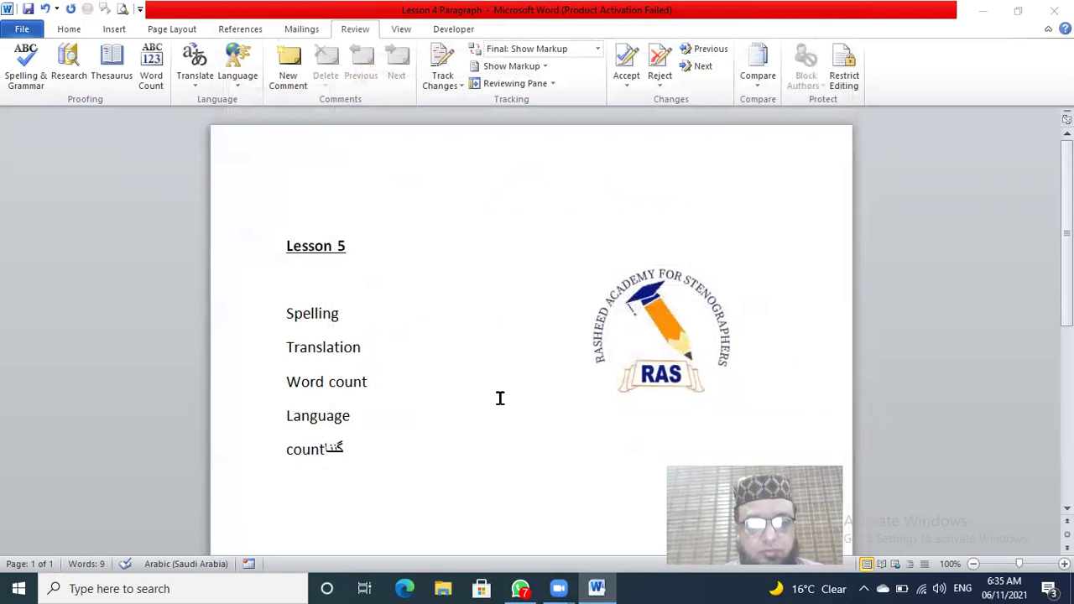